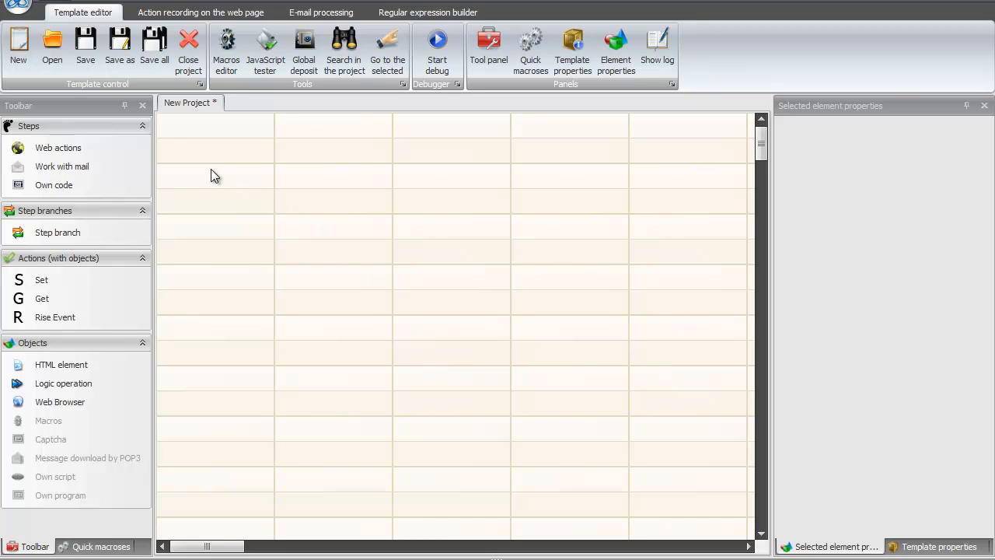
Add a Web actions step containing a branch with a Get action and a Macros object to the empty project
drag(66, 148, 263, 188)
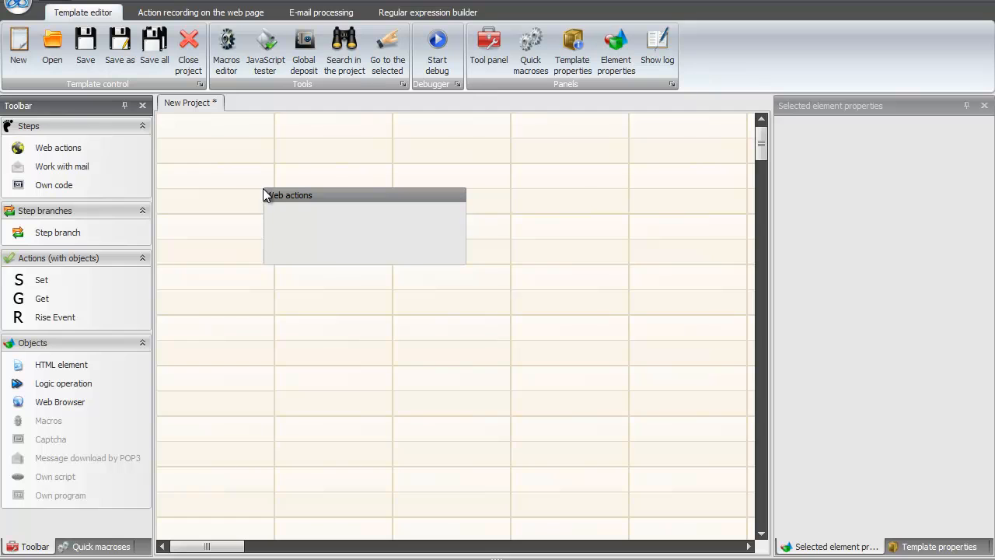
drag(81, 236, 281, 223)
drag(45, 299, 296, 261)
drag(48, 424, 395, 267)
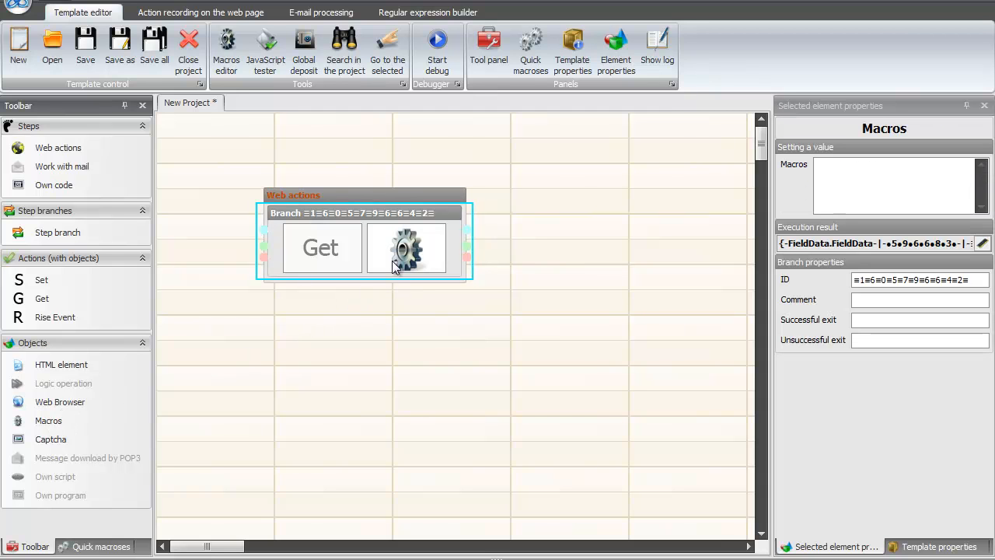
click(394, 266)
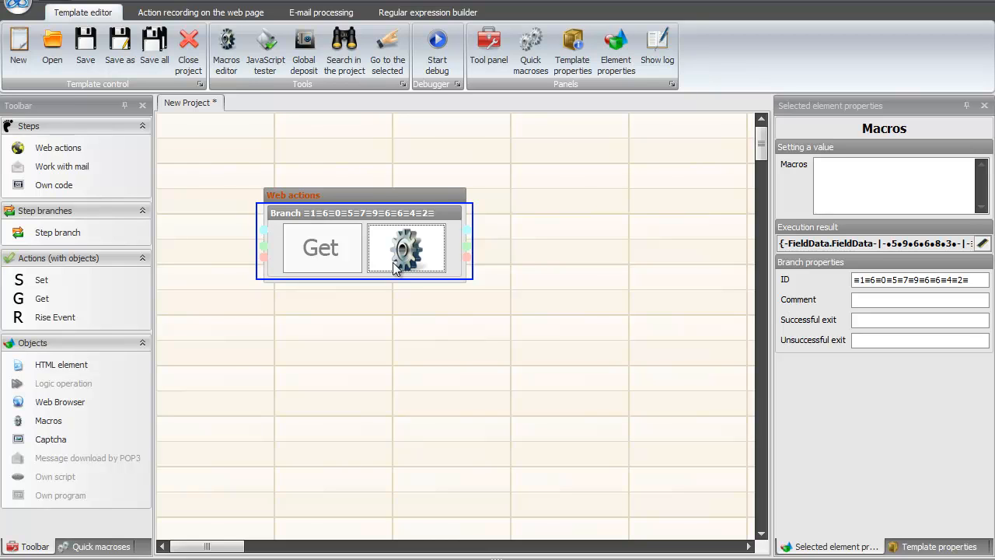
click(818, 201)
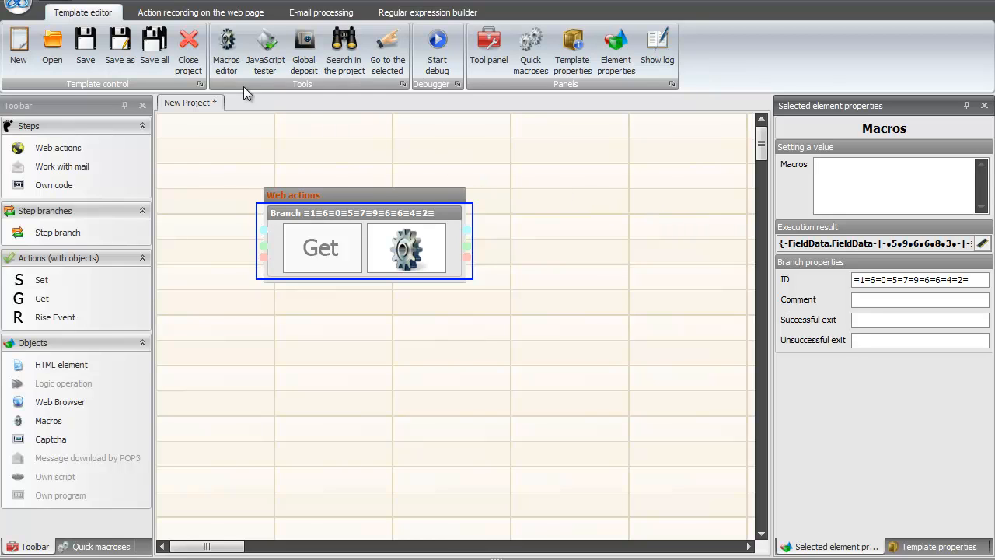
Build a string Split macro in the macros editor with the input string "login:password", and test it
click(225, 62)
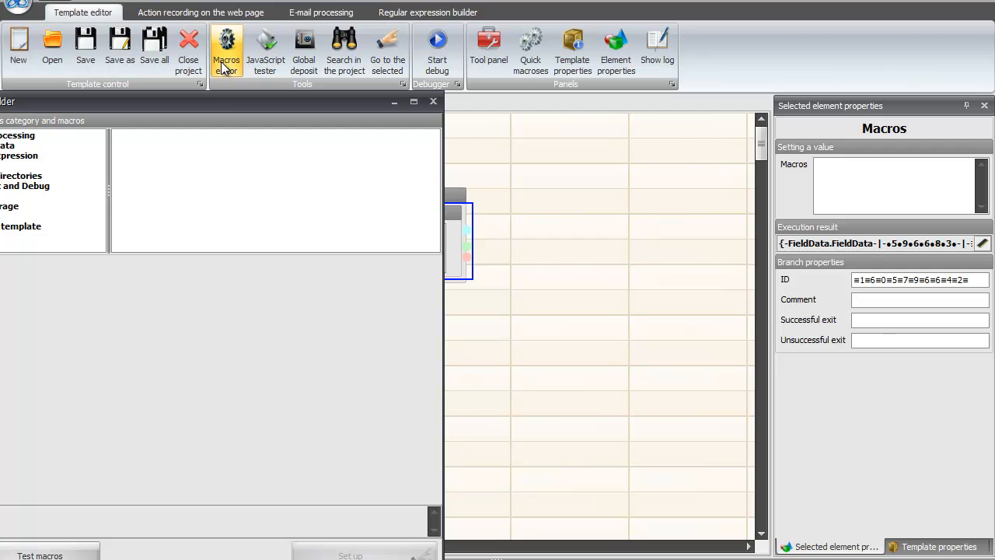
drag(216, 100, 388, 76)
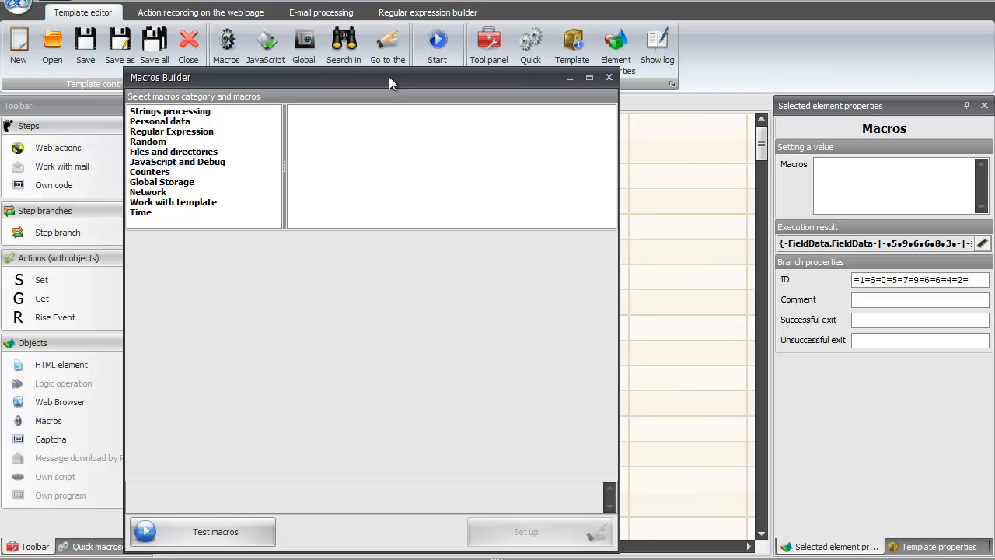
click(264, 112)
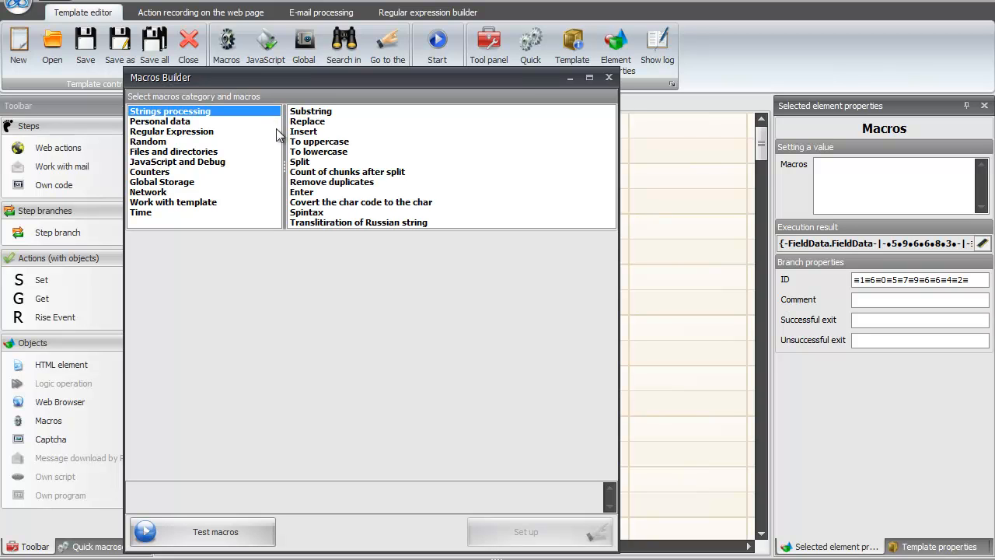
click(314, 165)
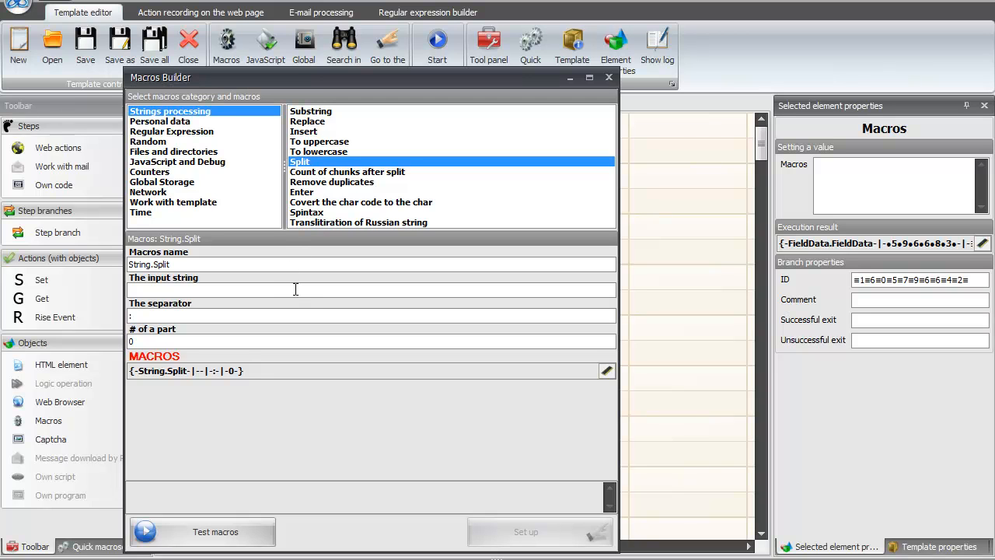
text(login:password)
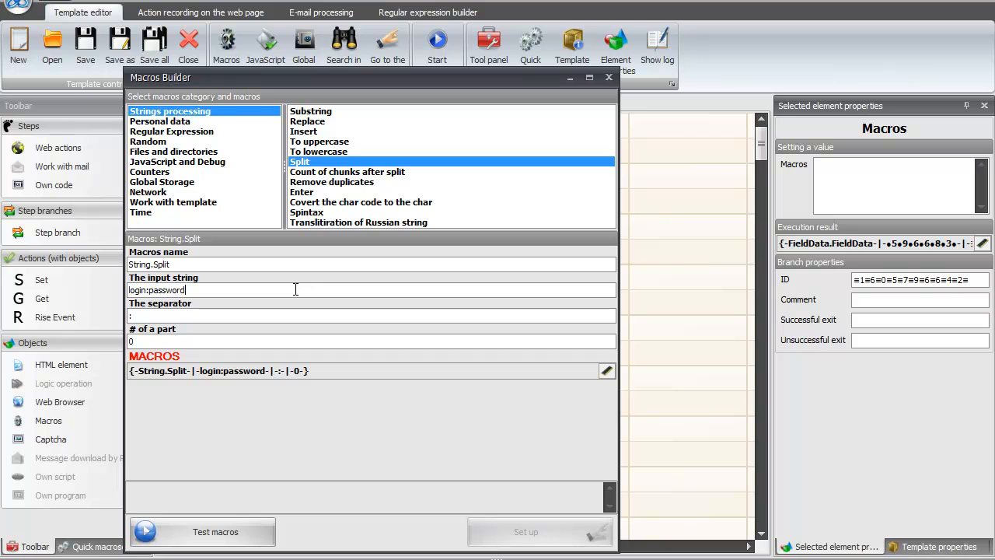
click(253, 532)
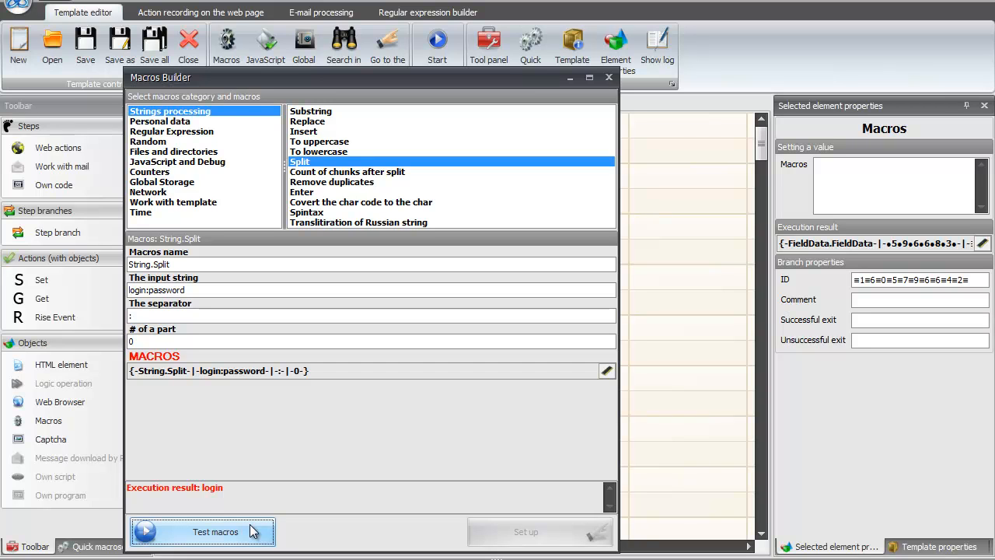
Set the Split macro's part number to 1 and test the macro
click(179, 342)
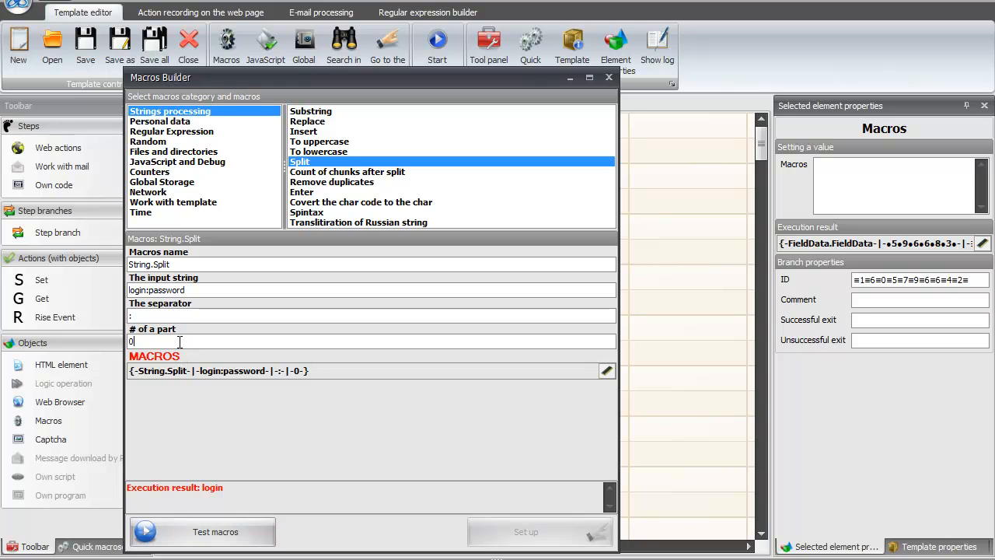
key(BackSpace)
text(1)
click(189, 532)
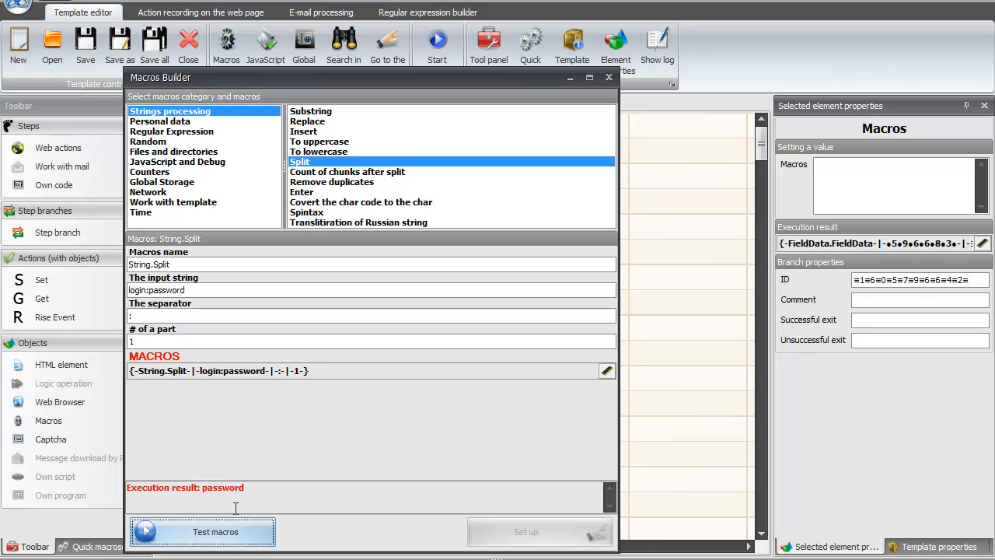
Copy the generated Split macro into the value of the branch's Macros object
click(605, 372)
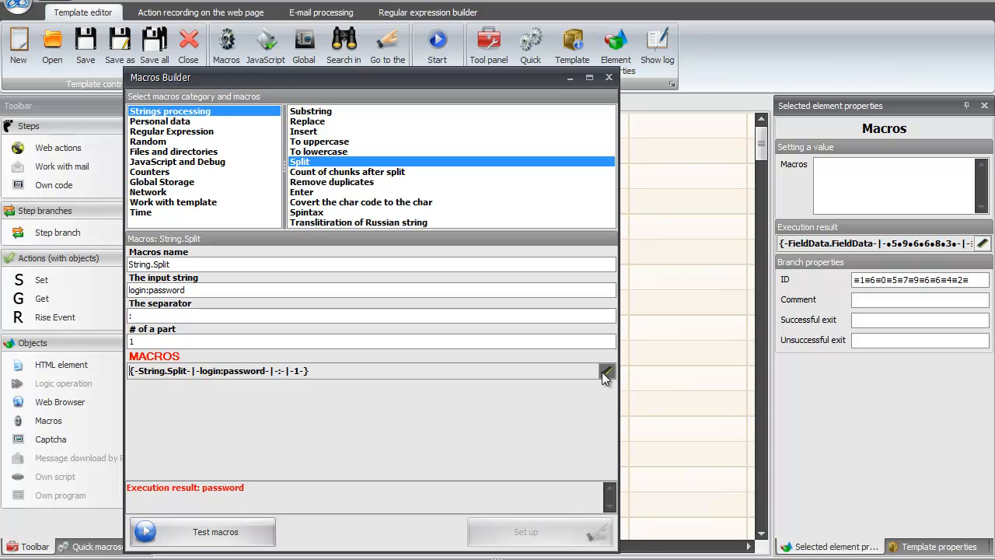
click(878, 174)
right_click(876, 175)
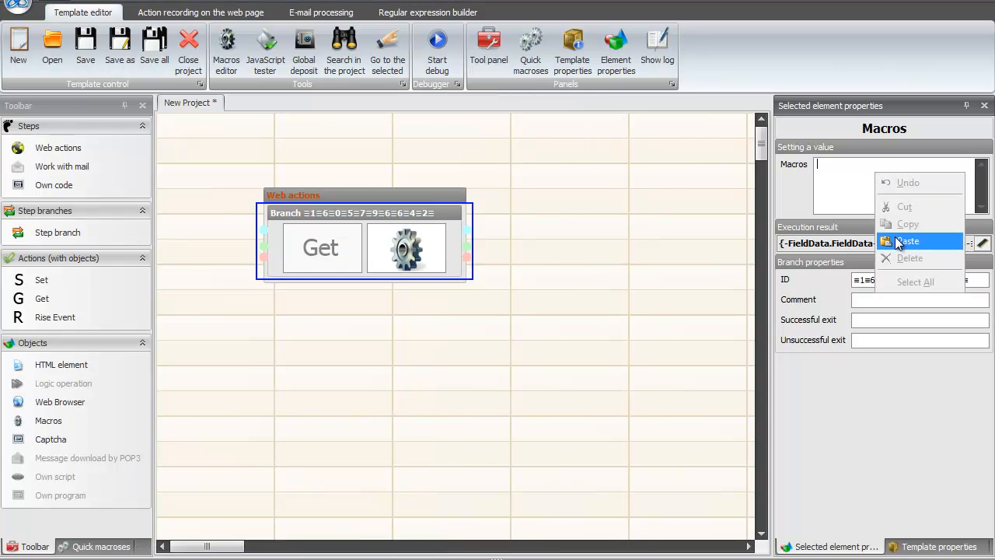
click(894, 241)
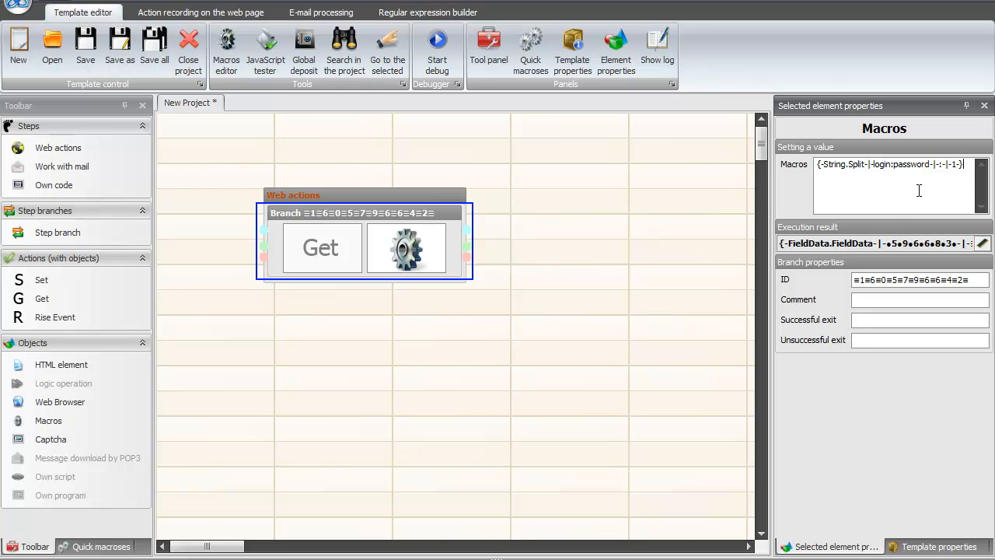
Build a Spintax macro in the Macros Builder with the input string "{Hello|Hi|Hey} my name is" followed by two alternative first names in braces
key(alt+Tab)
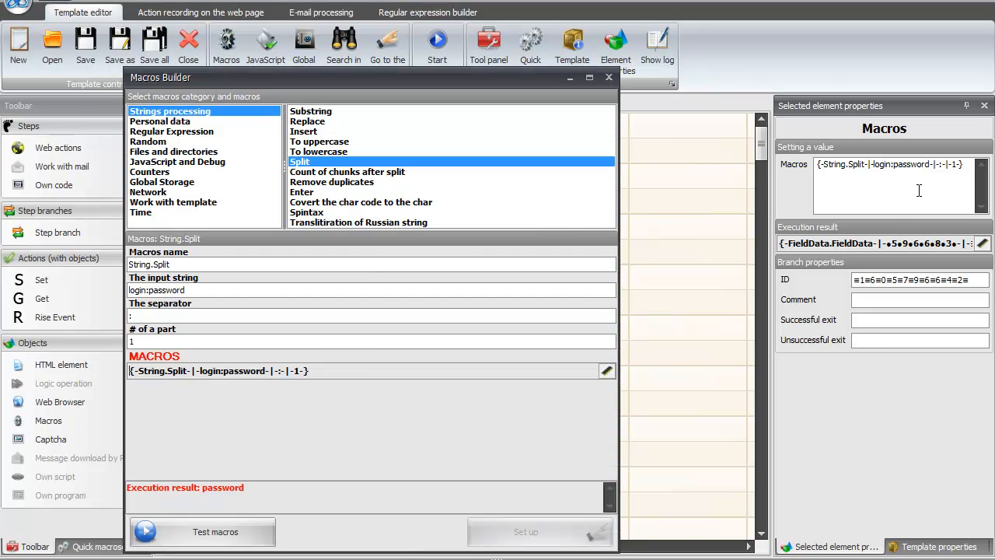
click(600, 203)
click(601, 207)
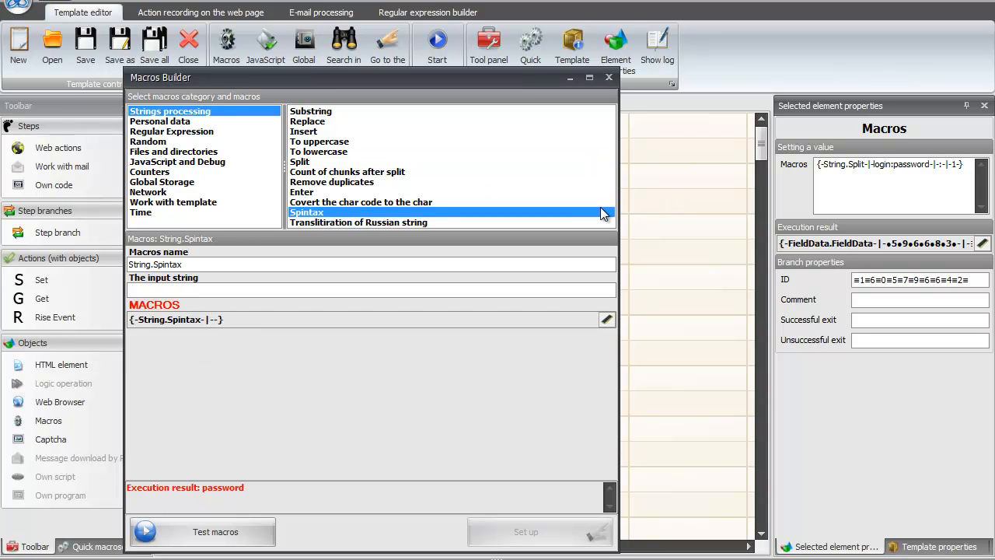
click(578, 293)
text({})
text(Hello|Hi)
text(|)
text(Hey)
text( m)
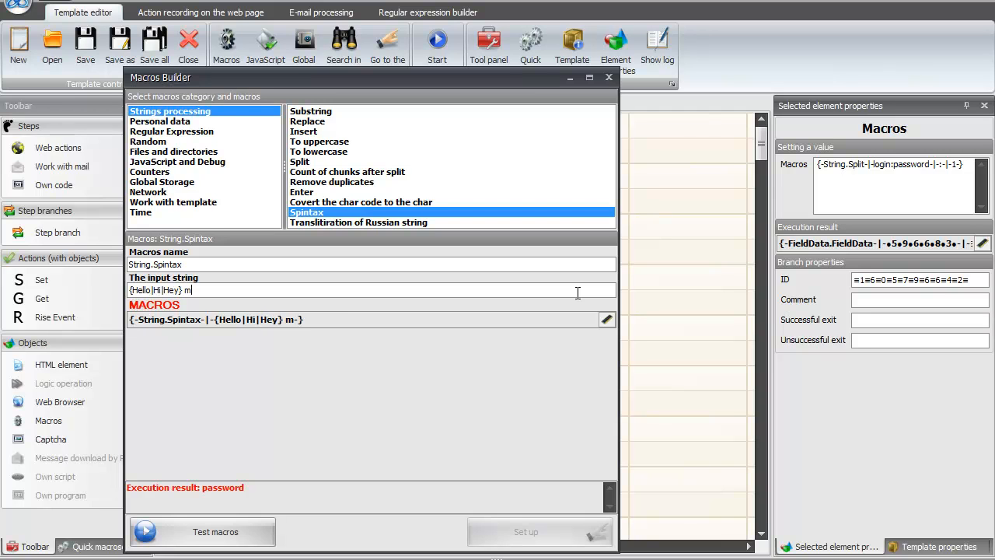
text(y name is)
text( {J})
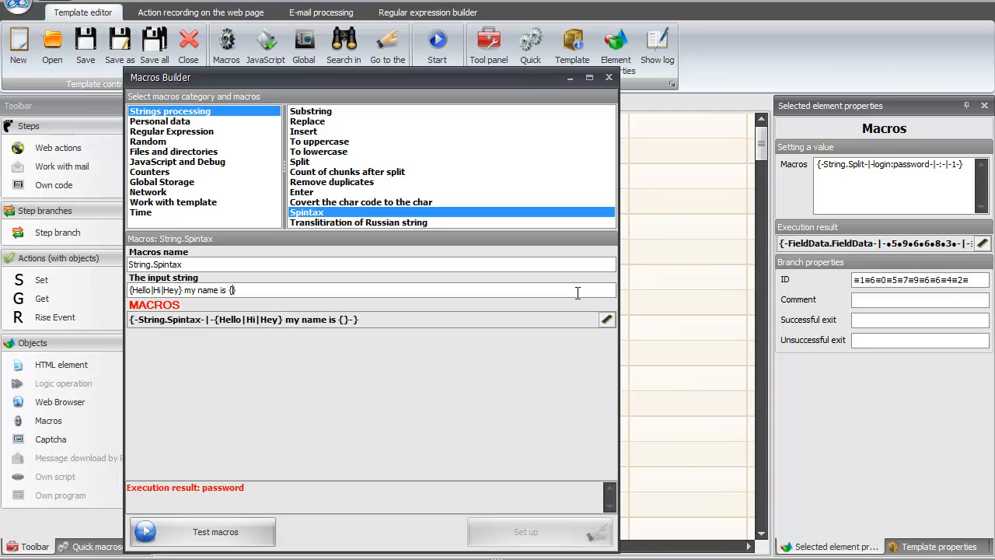
text(ohn|Jack)
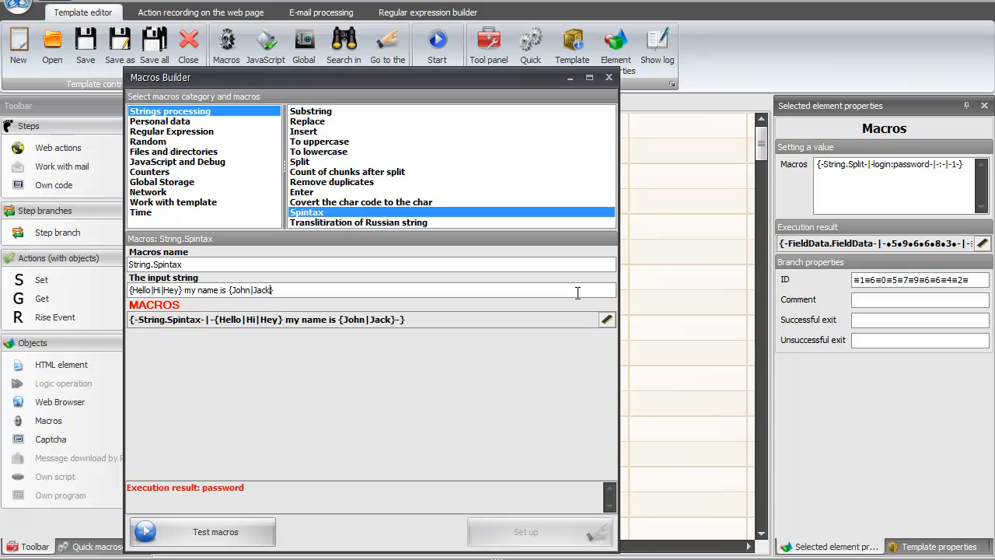
Test the Spintax macro several times to compare its random variants
click(257, 533)
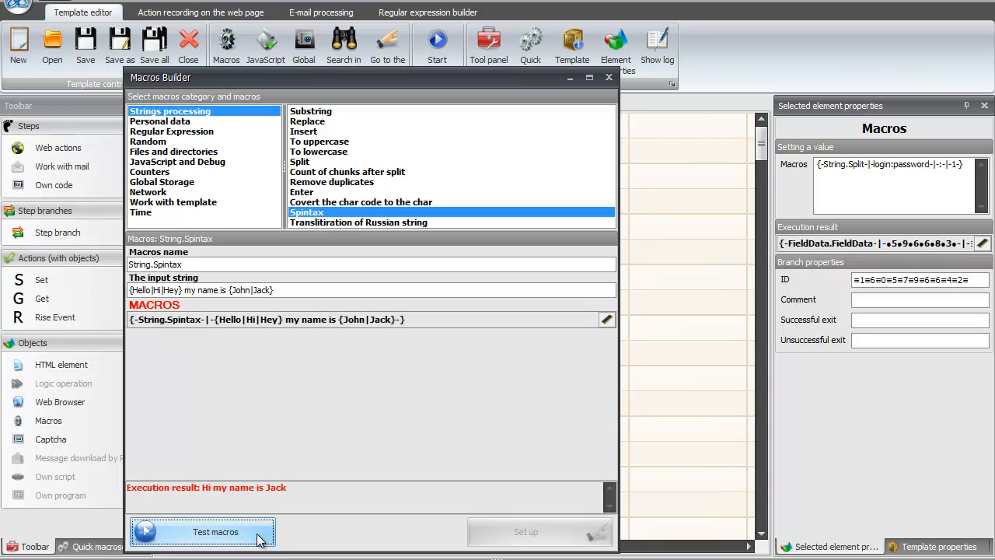
click(259, 537)
click(259, 537)
click(259, 537)
click(259, 536)
click(259, 537)
click(257, 542)
Set up a macro for a random number within a specified range, with lower bound 18 and upper bound 30
click(215, 123)
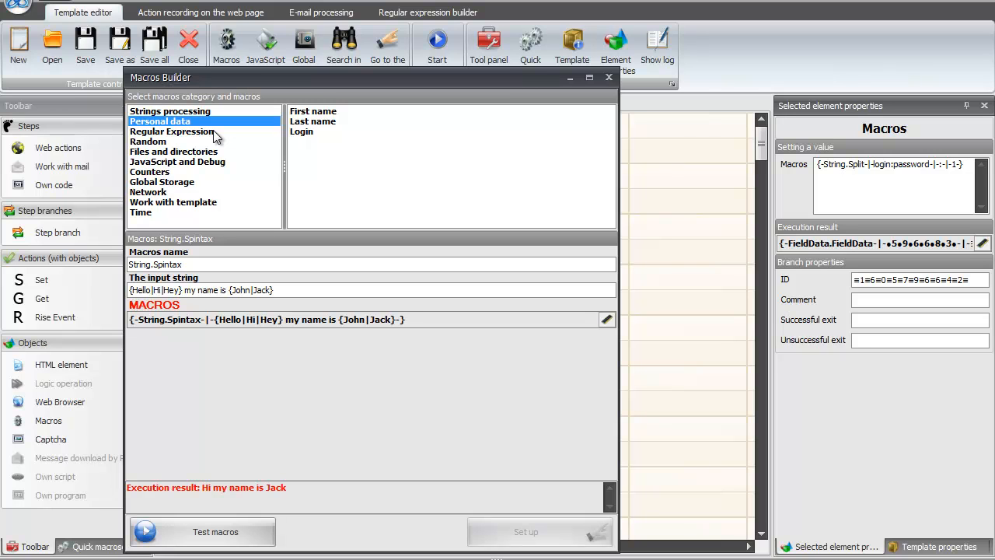
click(213, 142)
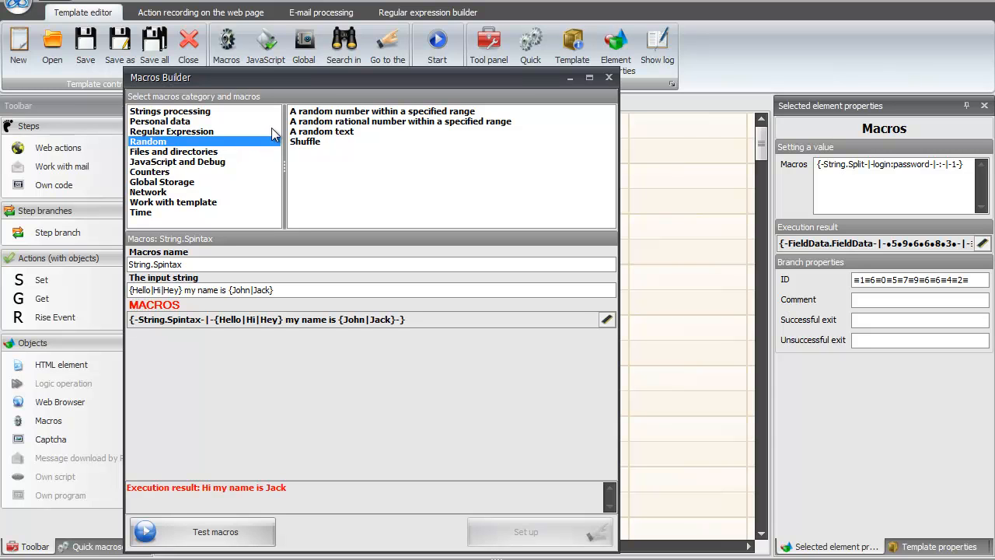
click(293, 114)
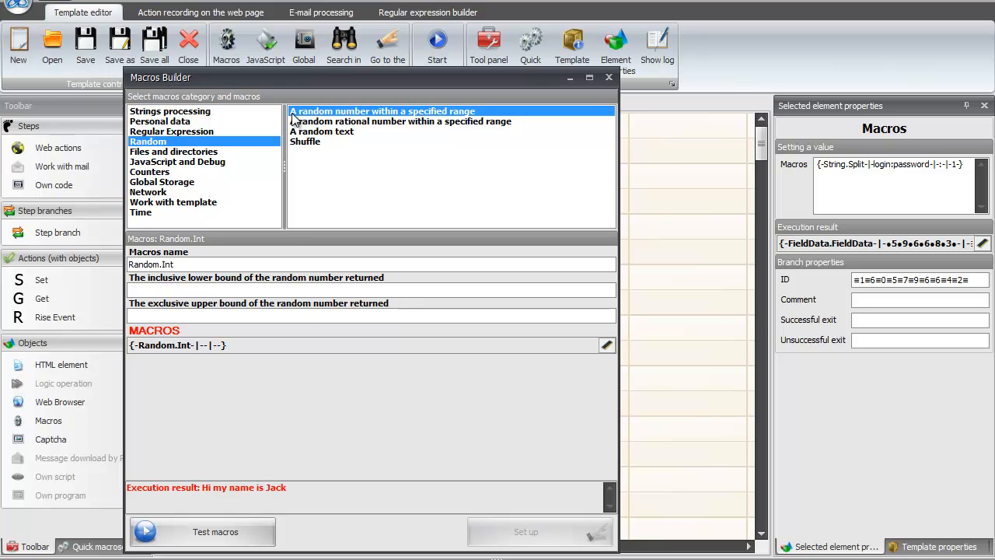
click(284, 287)
text(18-|-30)
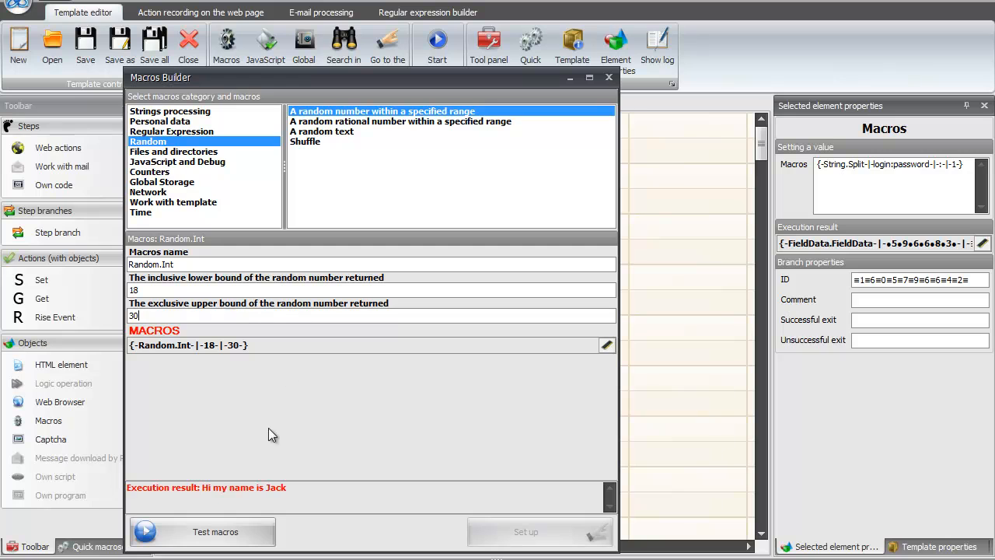
Test the random number macro several times to examine the values it generates
click(256, 531)
click(256, 531)
click(256, 531)
click(256, 531)
click(256, 531)
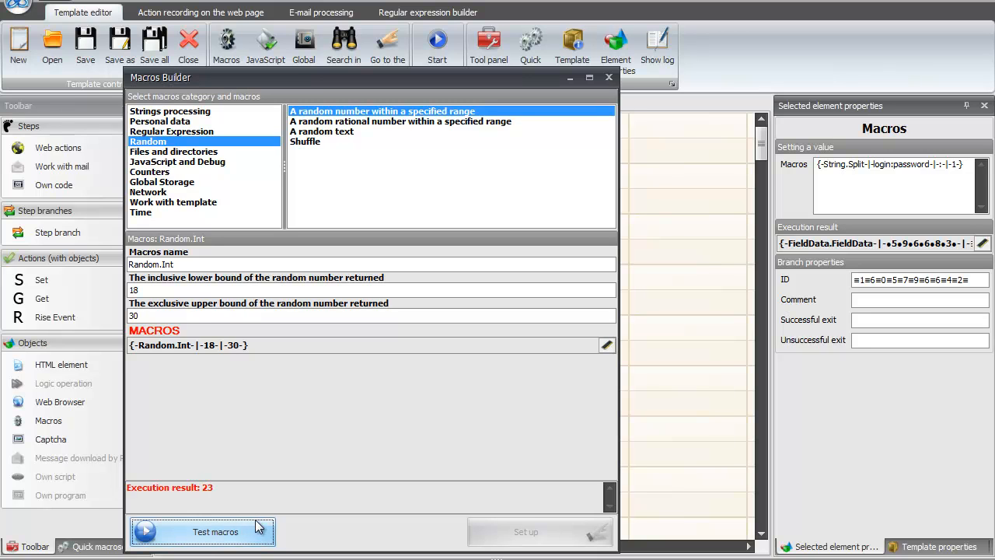
Choose the random text macro with length 10 and parameters "cd", and test it several times
click(342, 137)
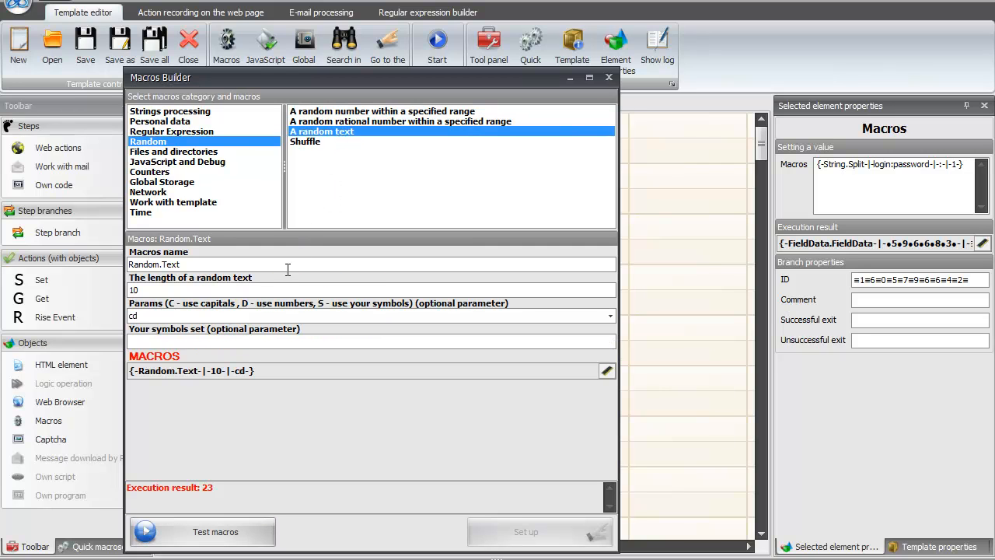
click(250, 538)
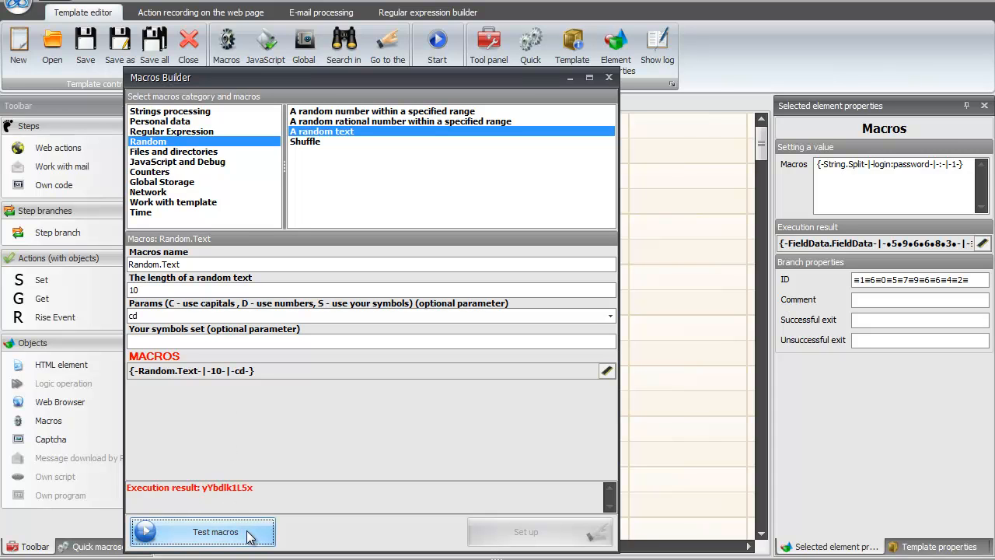
click(250, 536)
click(250, 536)
Clear the random text macro's optional parameters and test it repeatedly
click(234, 316)
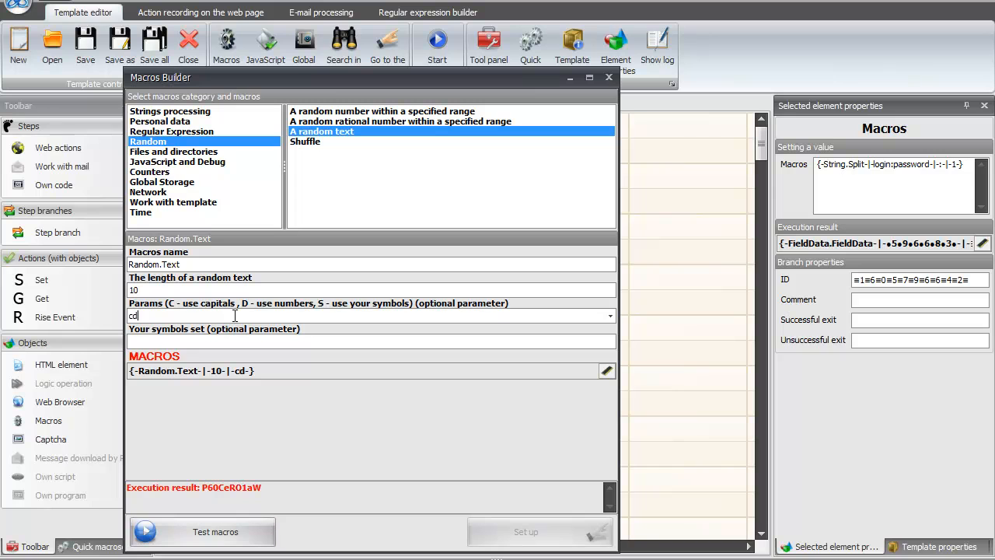
double_click(234, 315)
key(BackSpace)
click(242, 536)
click(242, 536)
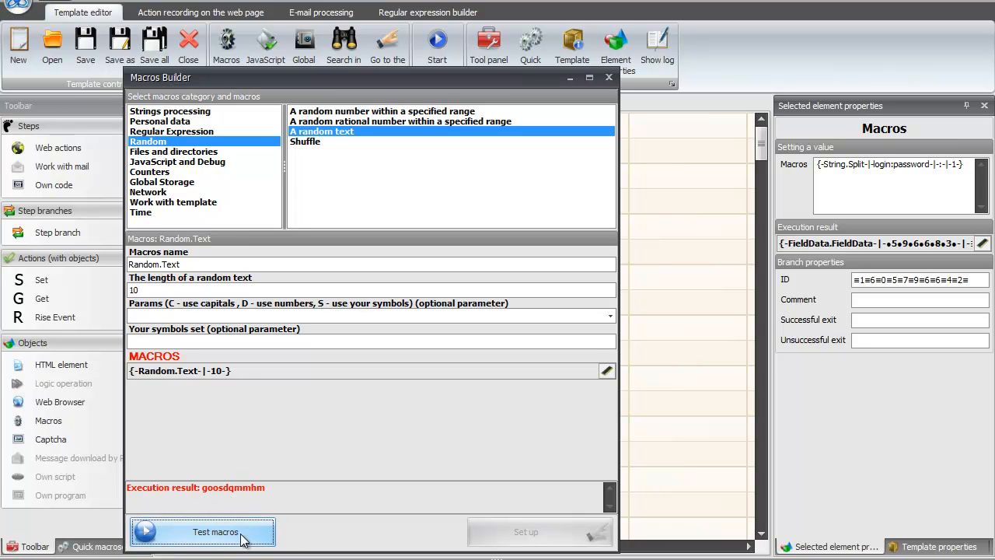
click(242, 536)
click(242, 536)
click(243, 537)
Set the random text macro's parameters to "d" to use numbers, and test it
text(d)
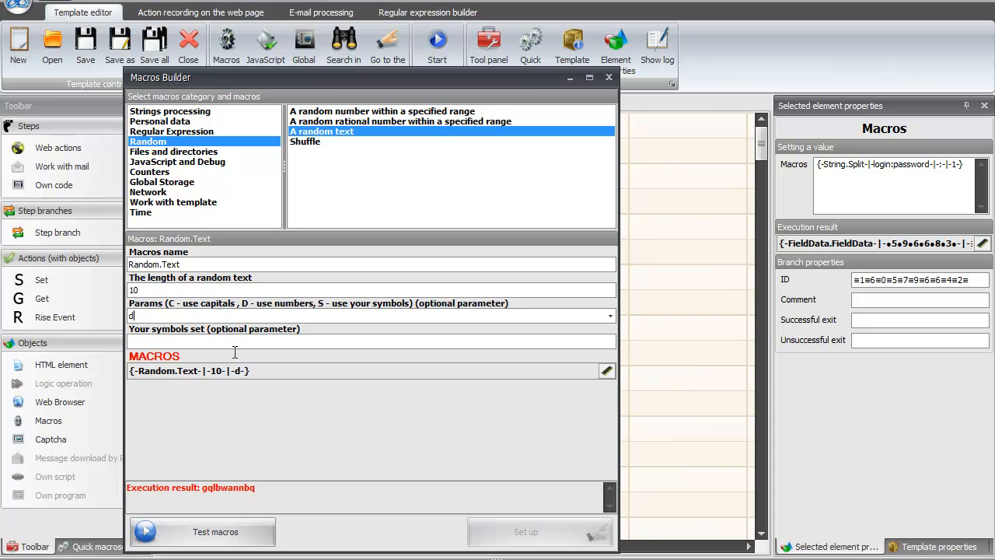
click(243, 531)
click(243, 532)
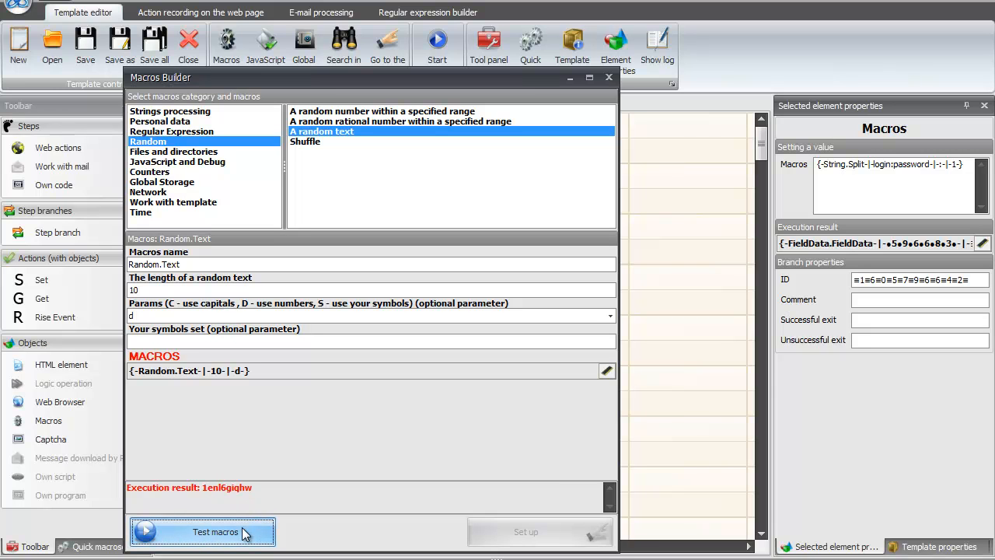
Try the random text macro with parameters "ds" and the custom symbol set "!%^", testing it several times
click(215, 316)
text(s)
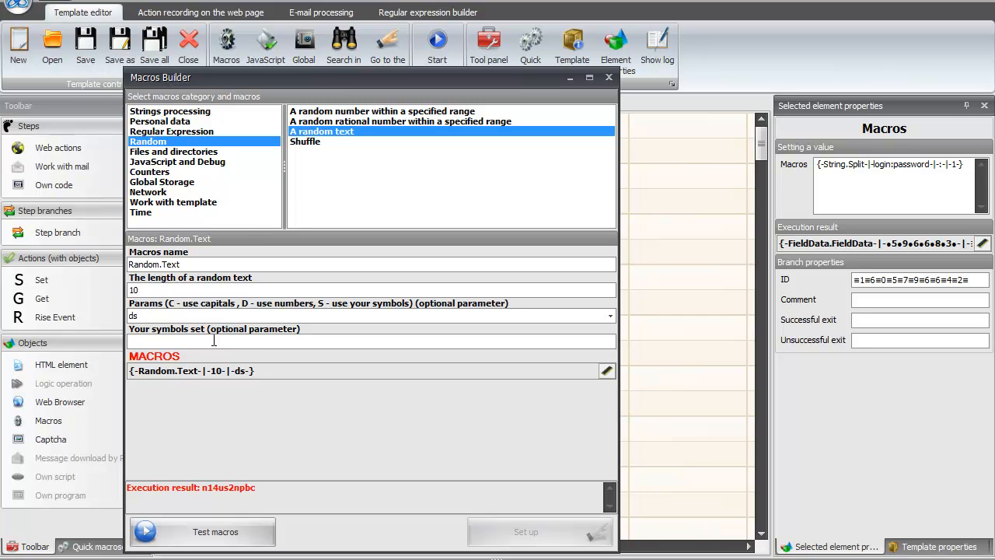
text(!%^)
click(236, 531)
click(239, 532)
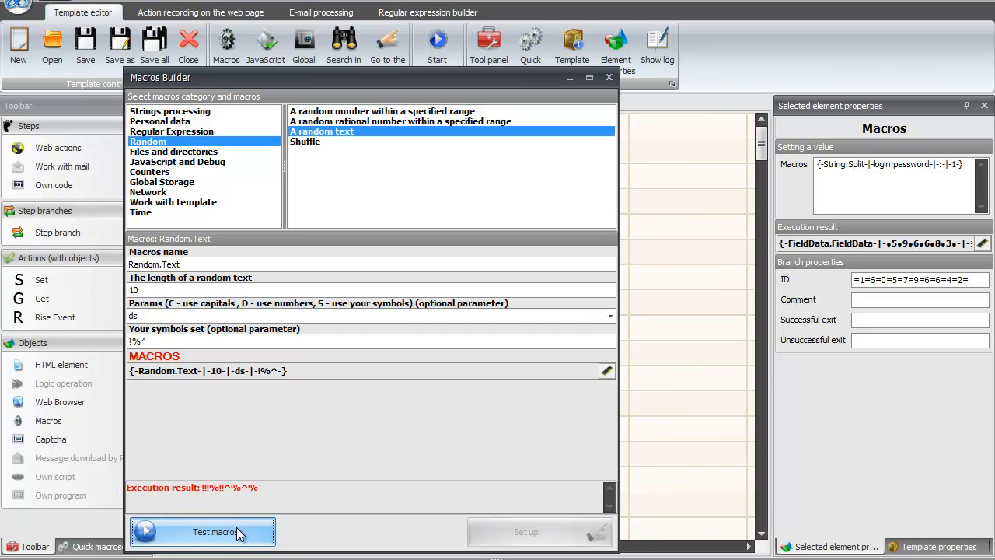
click(239, 532)
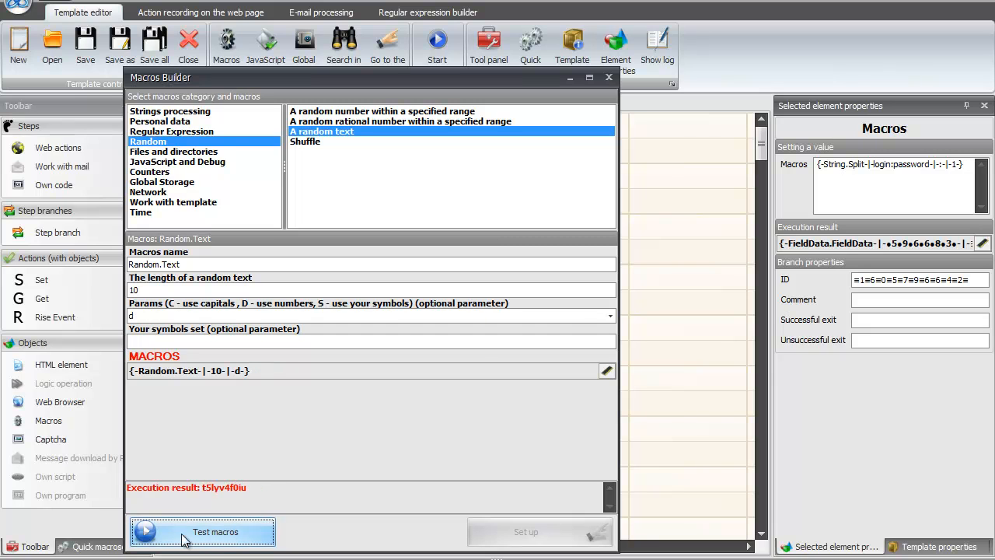
Choose the file macro for taking a line from a file, set its source to "\Resources\text.txt", and test it
click(184, 153)
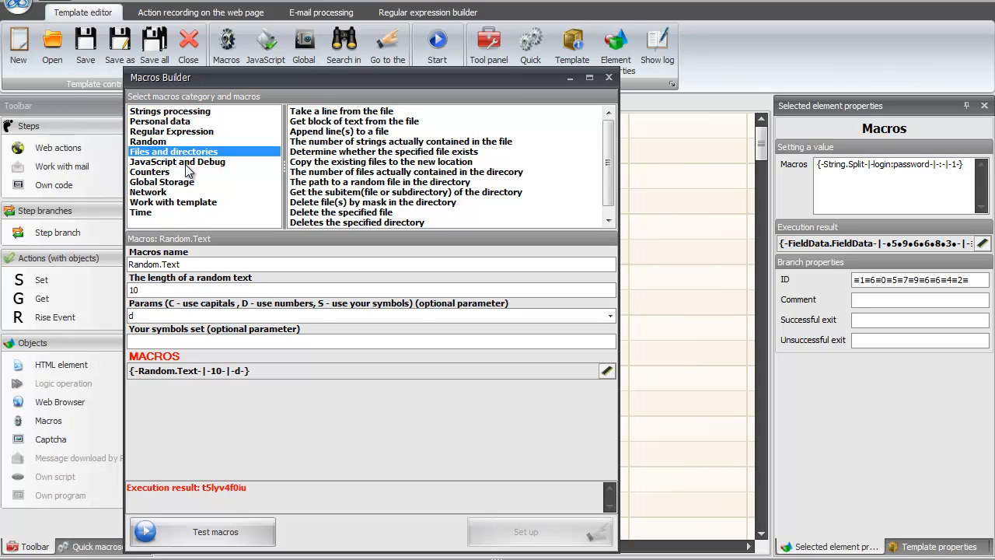
click(308, 116)
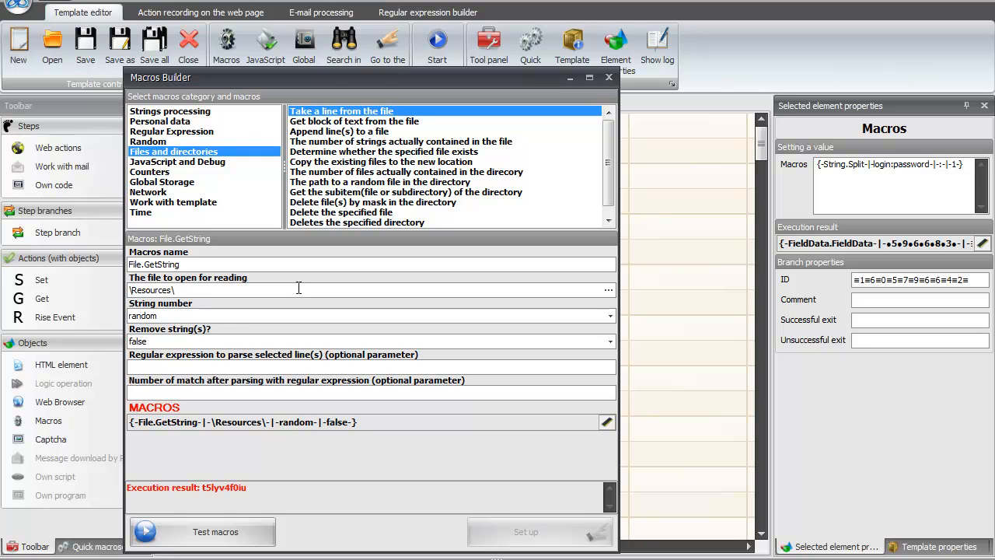
text(text/)
key(BackSpace)
text(.txt)
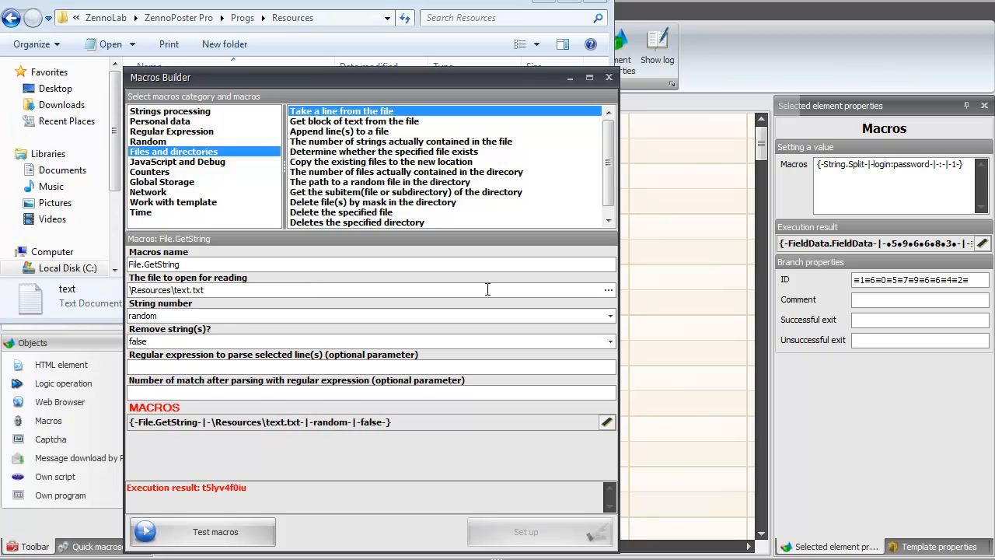
click(245, 537)
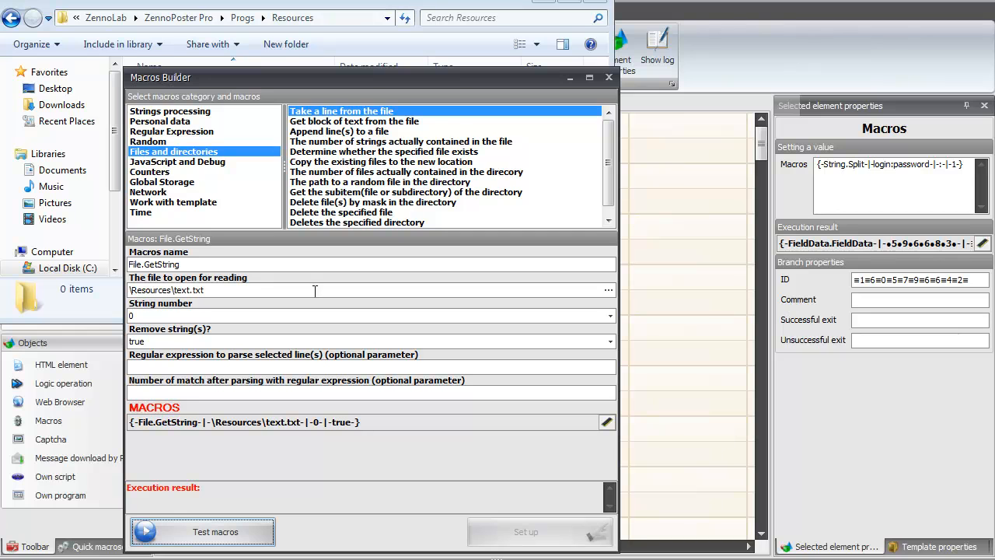
Choose the macro for appending lines to a file and set its target file to "\Results\new.txt"
click(330, 133)
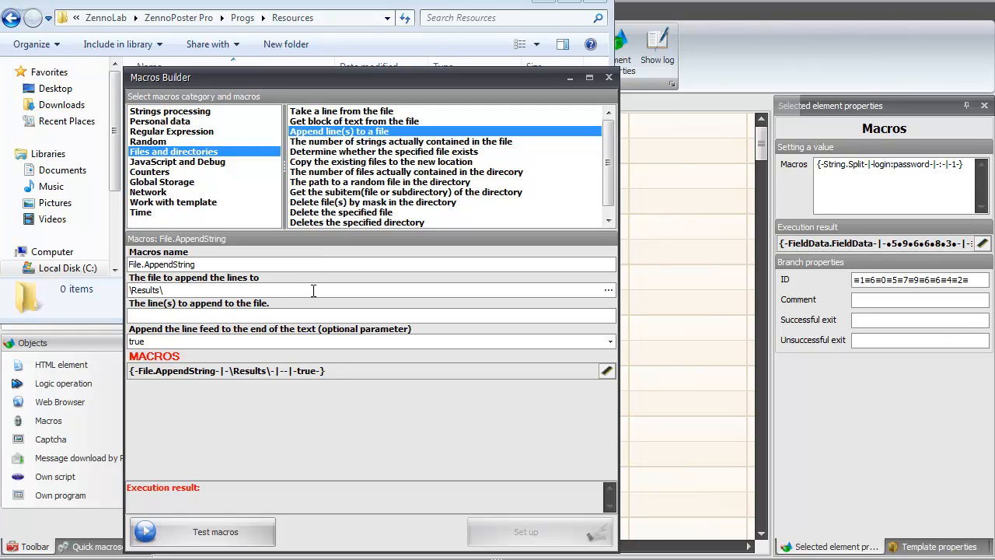
text(nex)
key(BackSpace)
text(w)
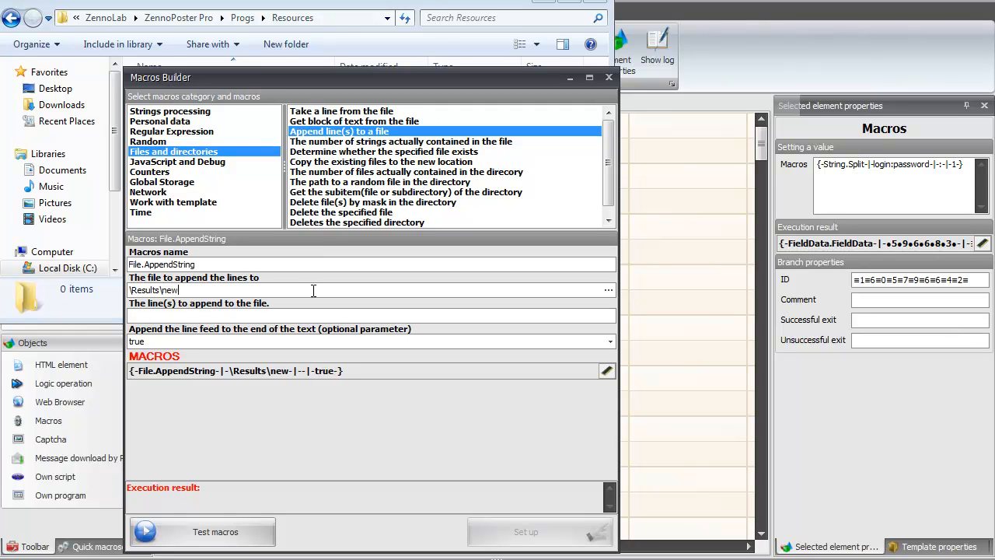
text(.txt)
Set the text to append to "the same line", test the macro, and close the new text file after checking it
click(308, 314)
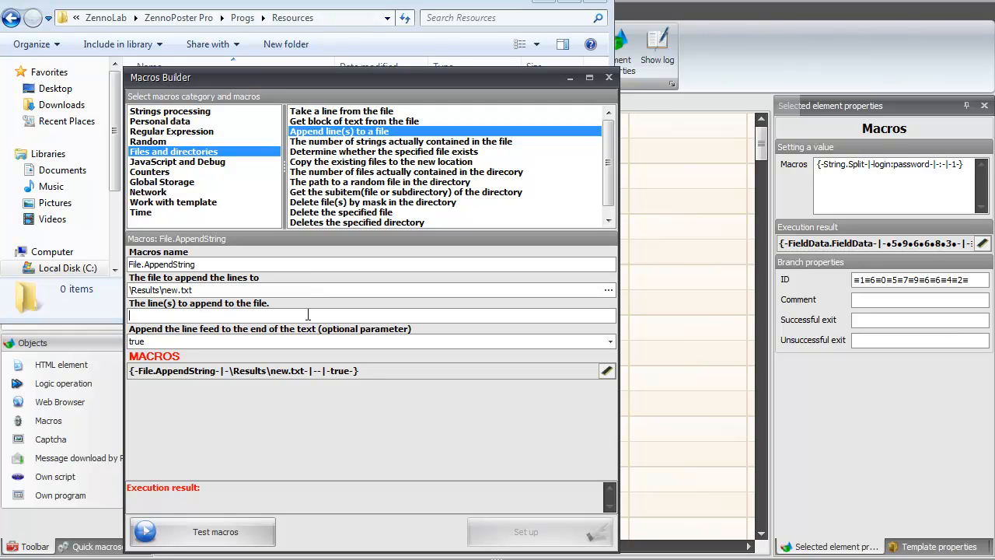
text(the same line)
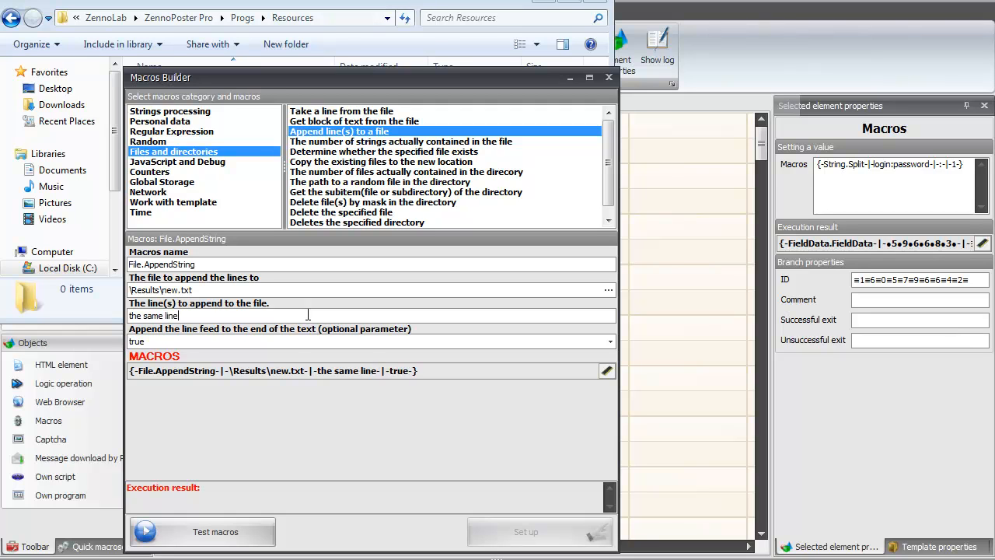
click(257, 537)
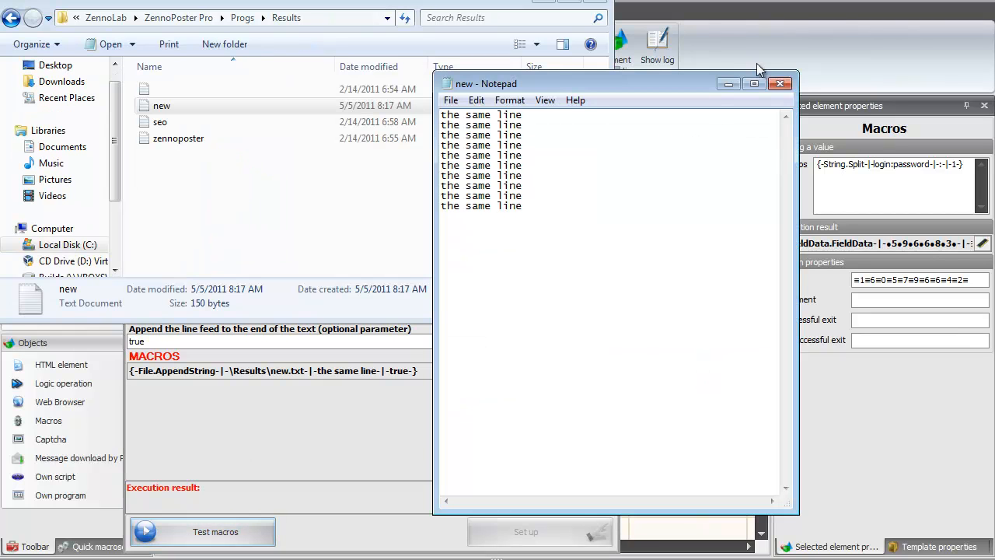
click(779, 83)
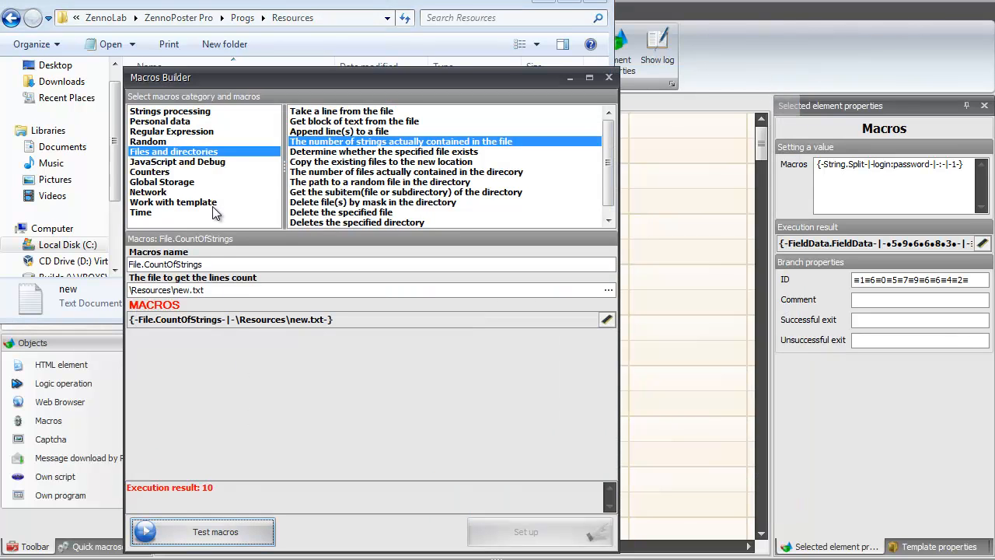
Set the template-related Pause macro to 12 seconds, and select the macro for the folder of the current project
click(214, 204)
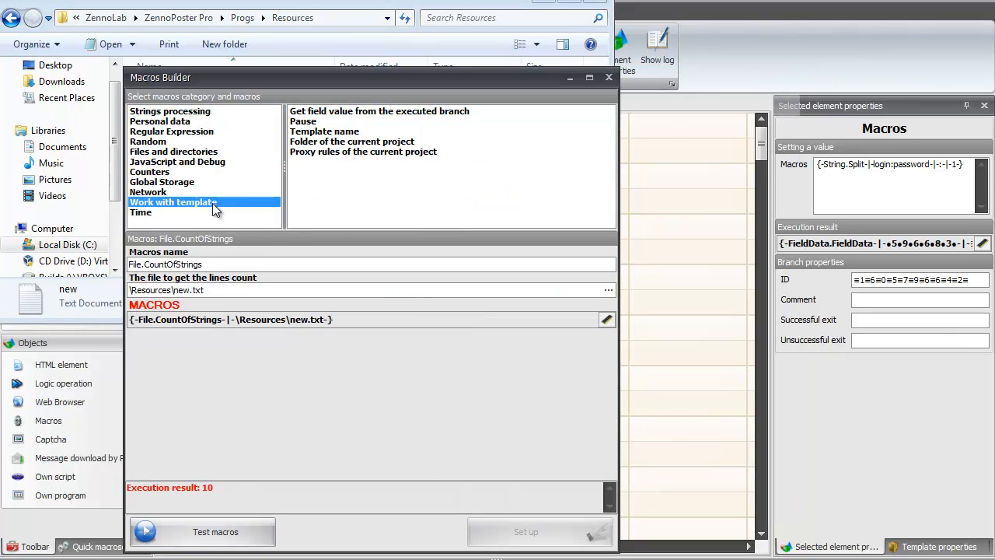
click(311, 125)
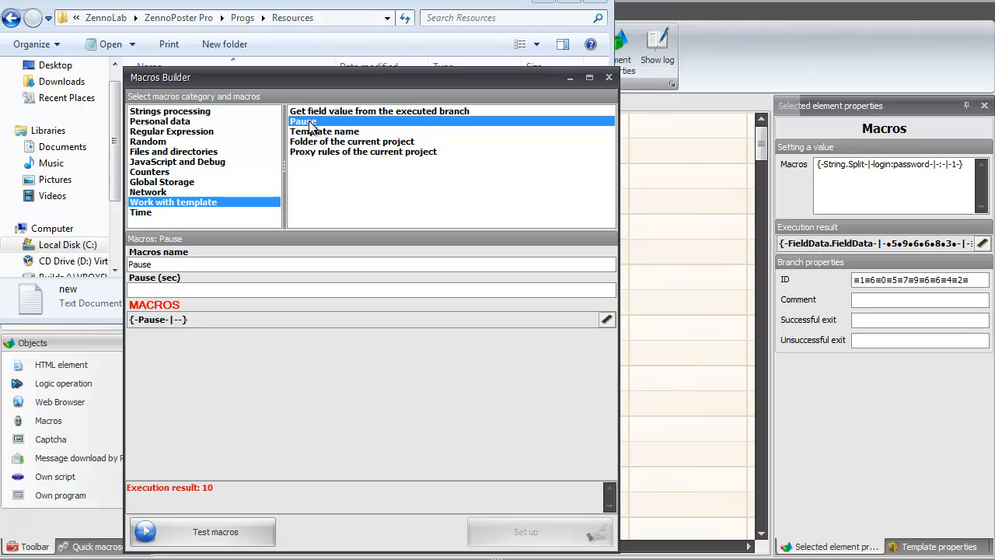
click(302, 286)
text(12)
click(394, 143)
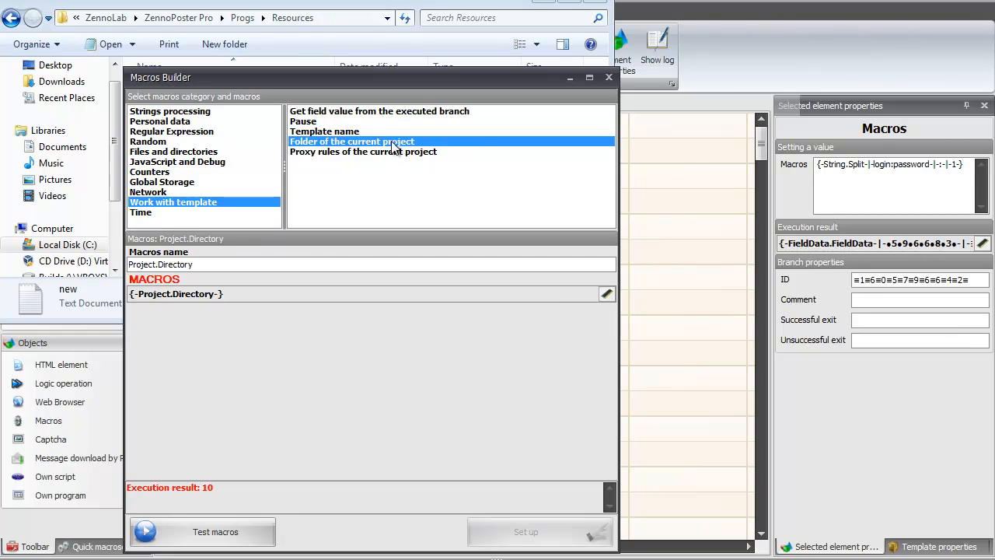